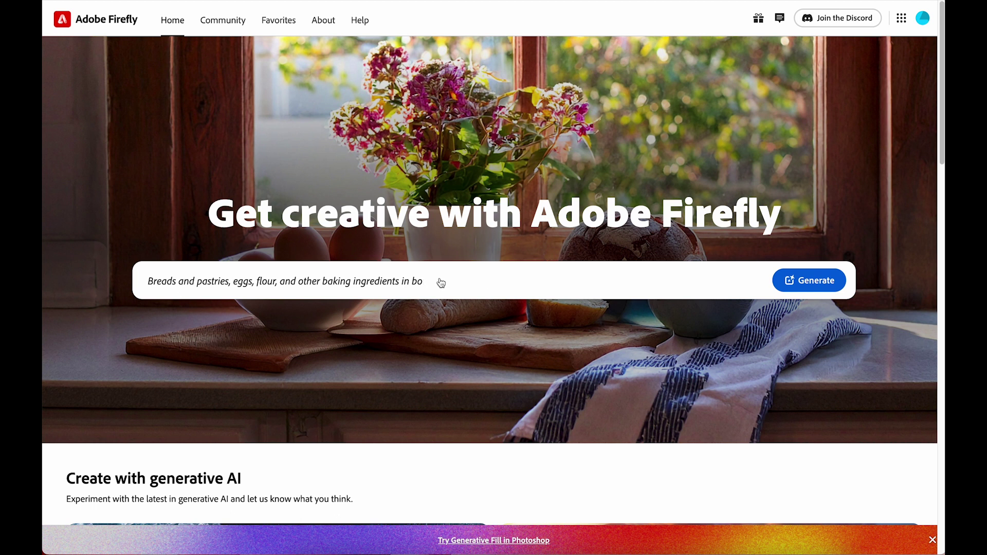
Generate images from the prompt "woman at her computer, in a cafe"
click(233, 278)
text(woman at her computer, in a)
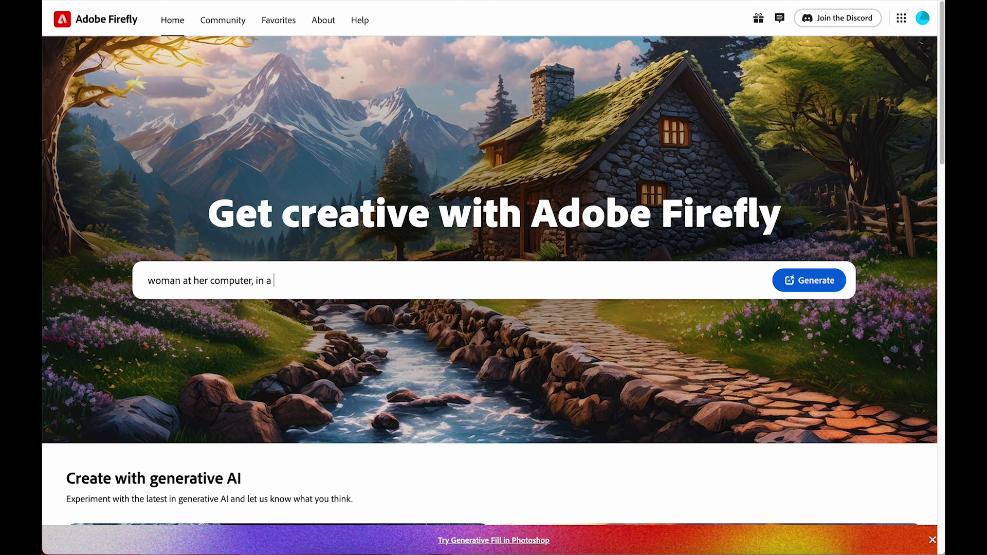
click(810, 284)
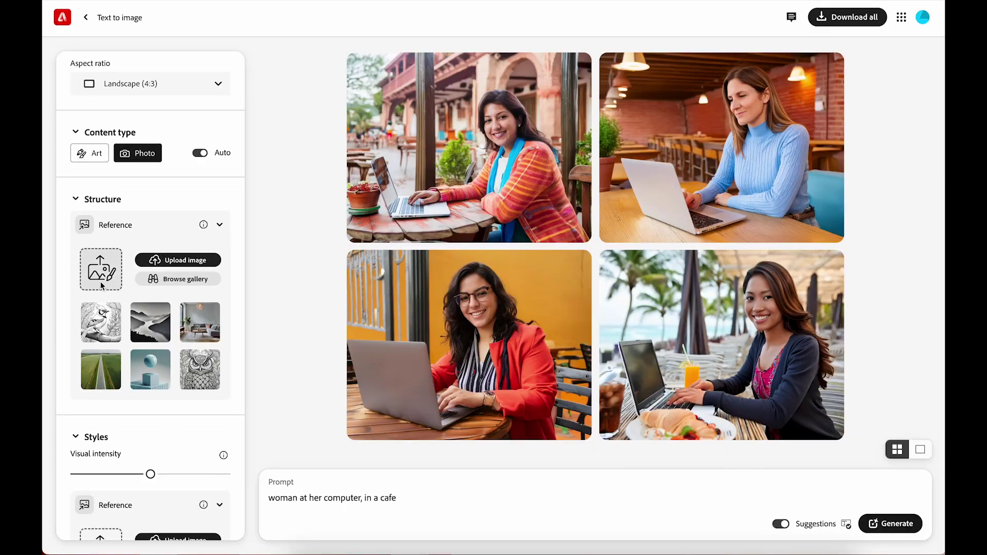
Upload the group-at-a-table illustration as the structure reference, set its strength to maximum and regenerate the images
click(101, 281)
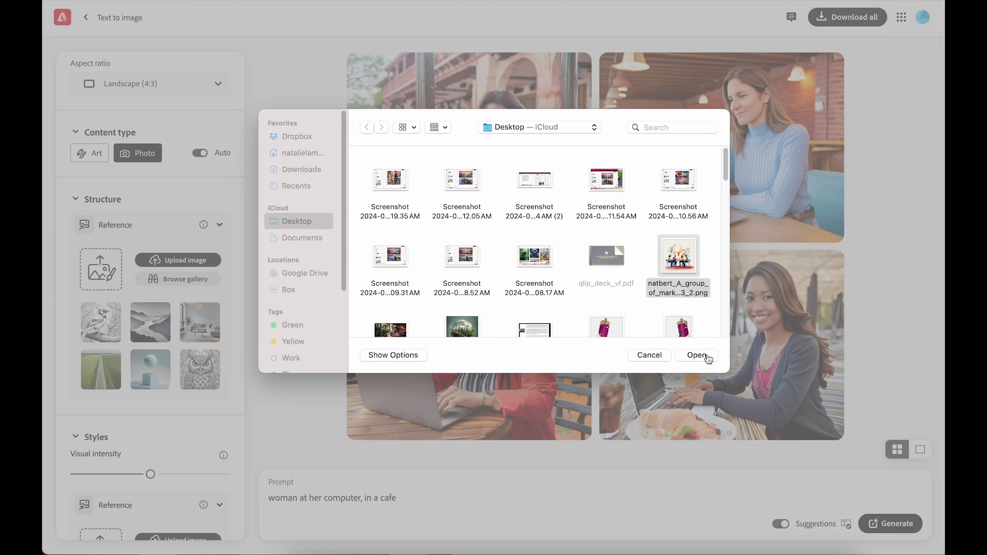
click(696, 354)
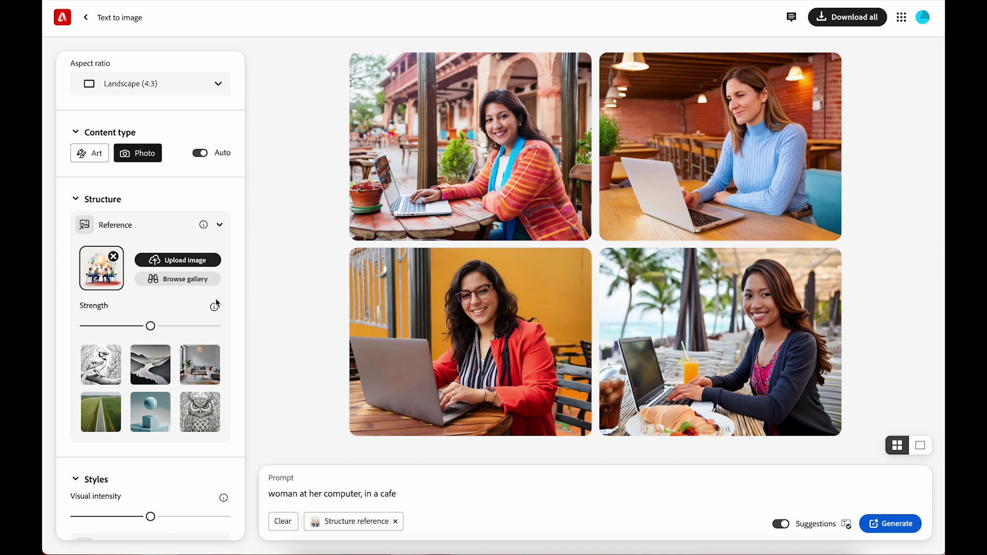
scroll(181, 307, up, 1)
drag(151, 387, 266, 401)
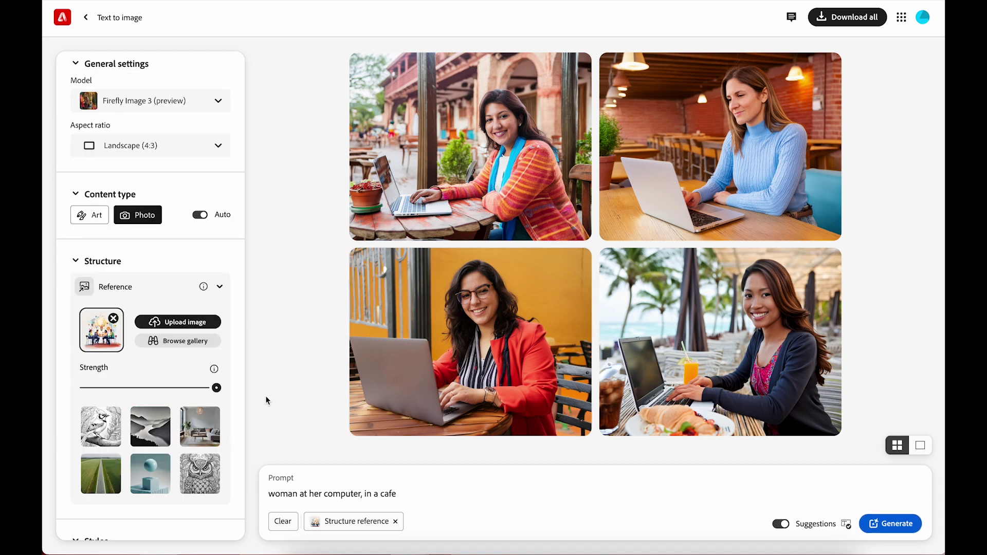
click(893, 527)
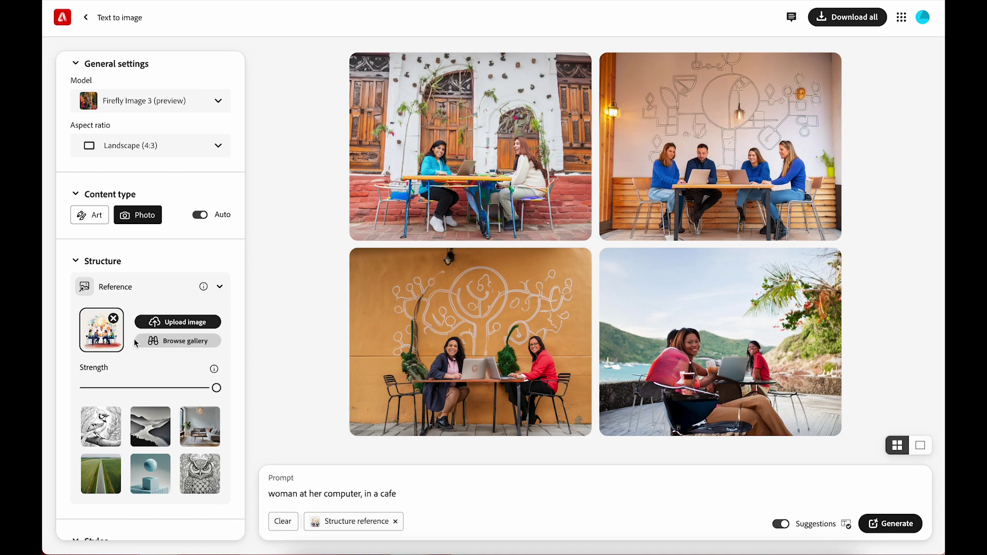
Remove the structure reference and upload the same group illustration as the style reference
click(113, 320)
scroll(114, 324, down, 5)
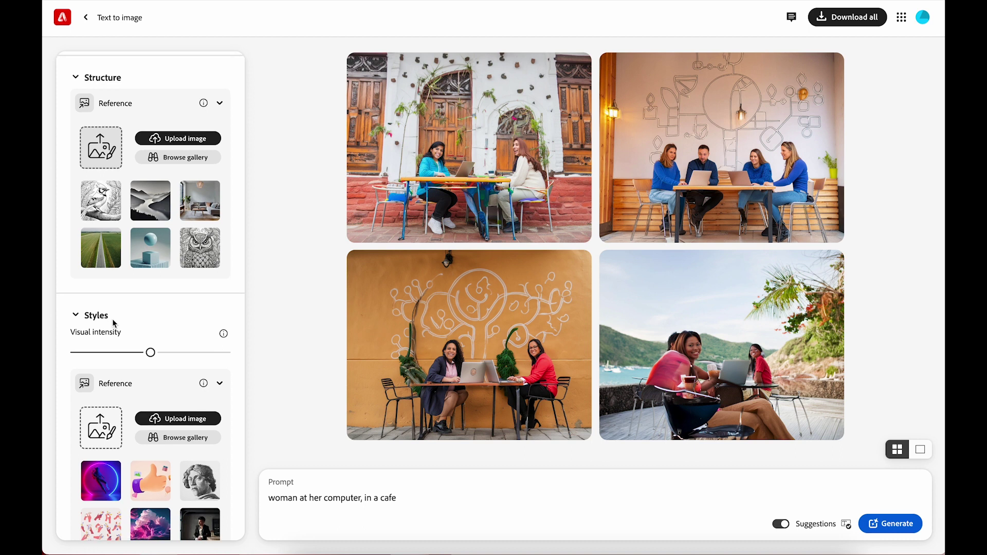
scroll(114, 323, down, 3)
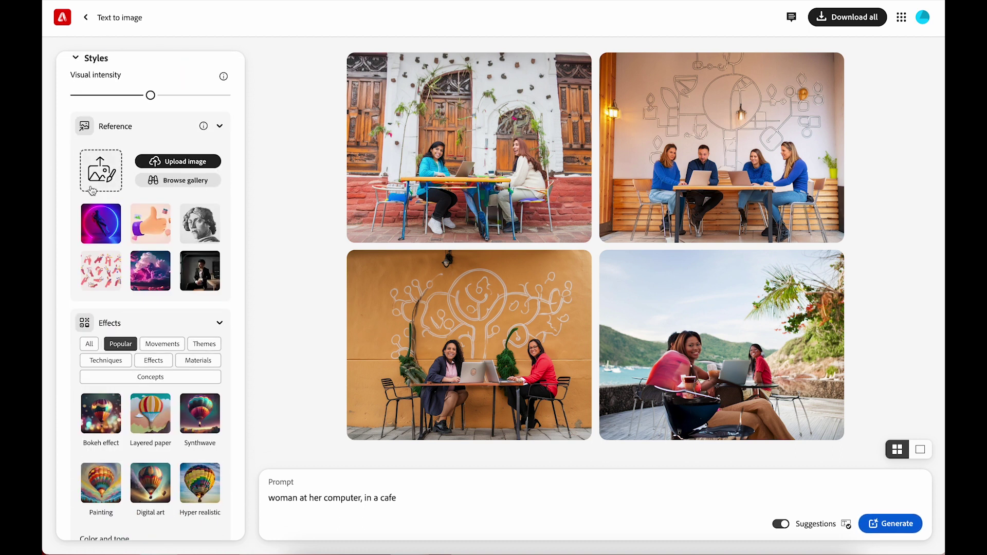
click(97, 179)
click(698, 352)
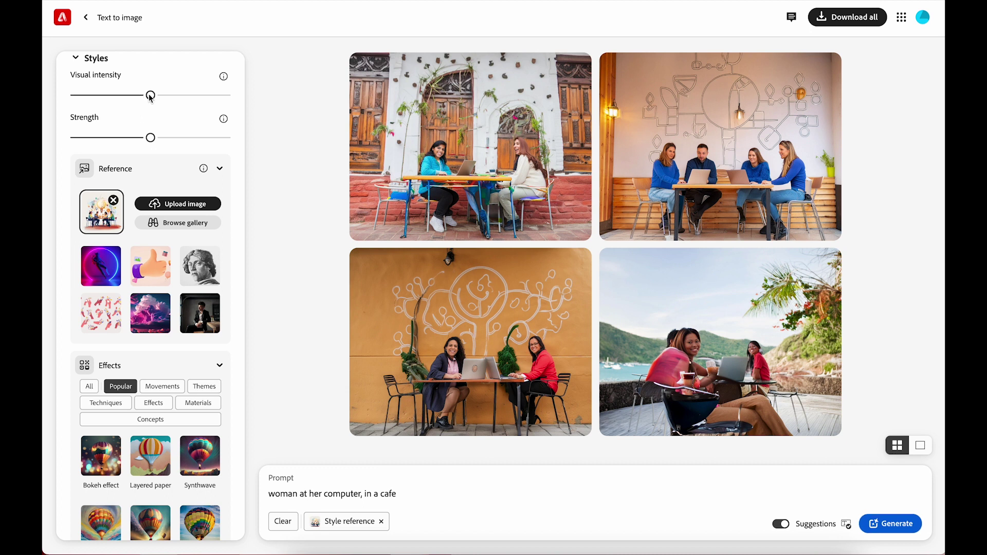
Set the style's visual intensity and strength to maximum
drag(151, 97, 224, 100)
click(151, 138)
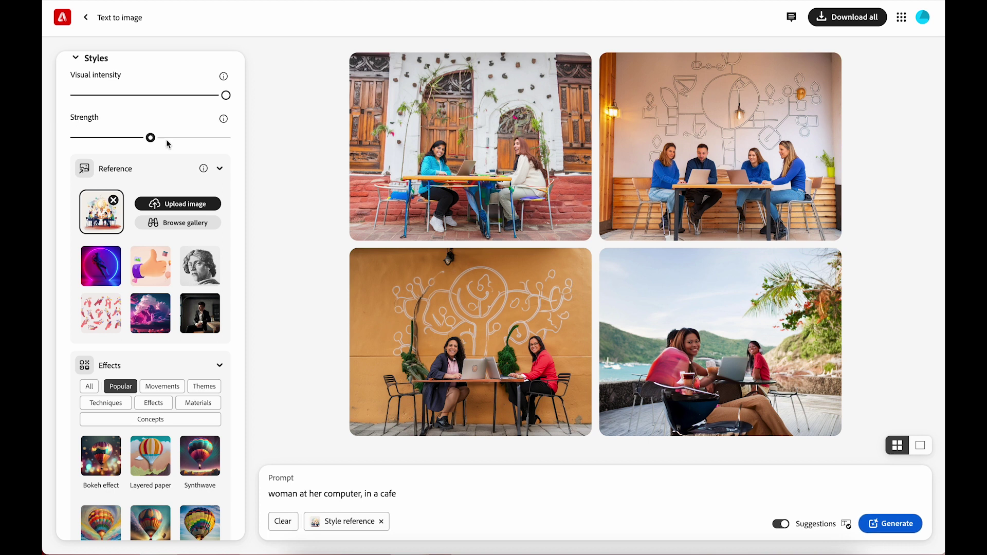
key(End)
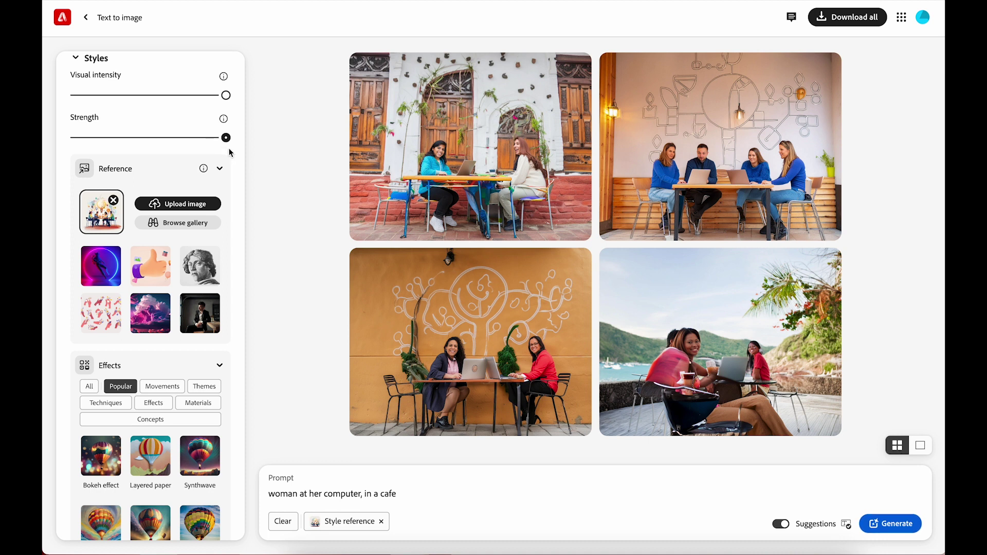
Set the style's visual intensity and strength to their midpoints and generate images
scroll(230, 154, down, 3)
scroll(198, 248, up, 4)
click(165, 127)
drag(164, 127, 149, 127)
drag(225, 171, 150, 171)
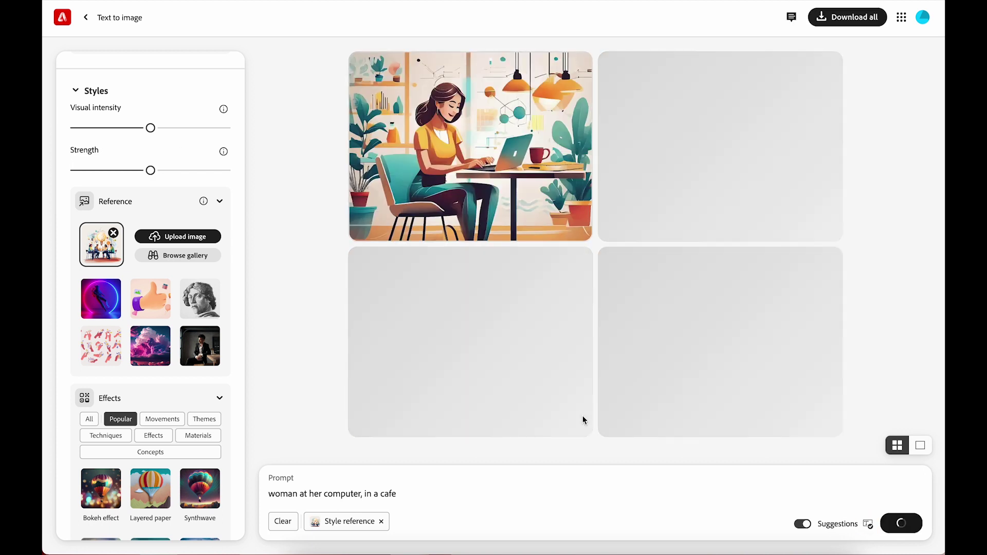
Lower the visual intensity to minimum, leave the style strength at its midpoint and regenerate the images
drag(151, 128, 73, 128)
mouse_move(151, 171)
mouse_down()
mouse_move(51, 173)
mouse_move(150, 170)
mouse_up()
click(913, 524)
Regenerate the images with visual intensity at maximum, and once more with style strength also at maximum
drag(75, 127, 238, 134)
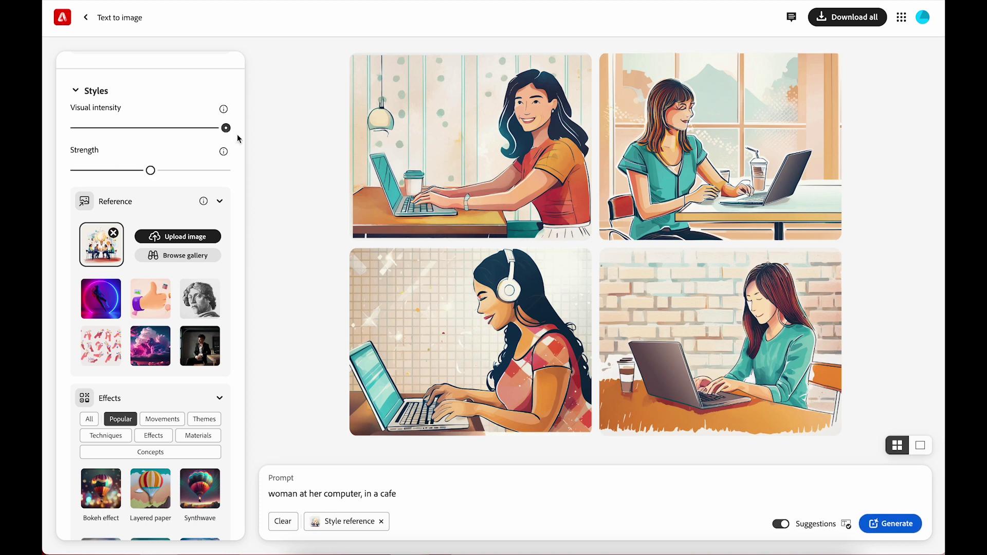
click(901, 519)
drag(175, 174, 240, 170)
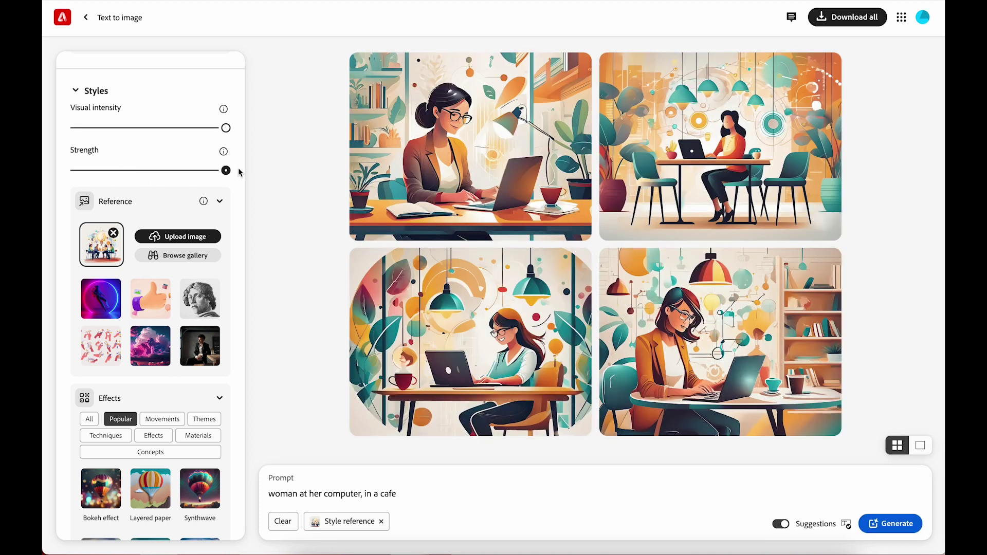
click(879, 522)
Upload the green glass-globe image as the structure reference alongside the style reference and regenerate the images
scroll(182, 183, up, 5)
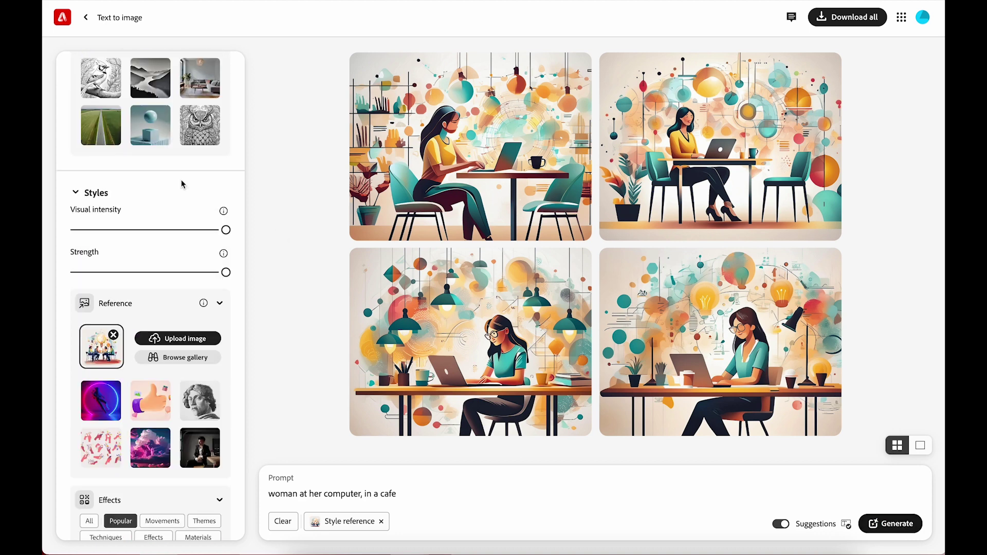
click(107, 157)
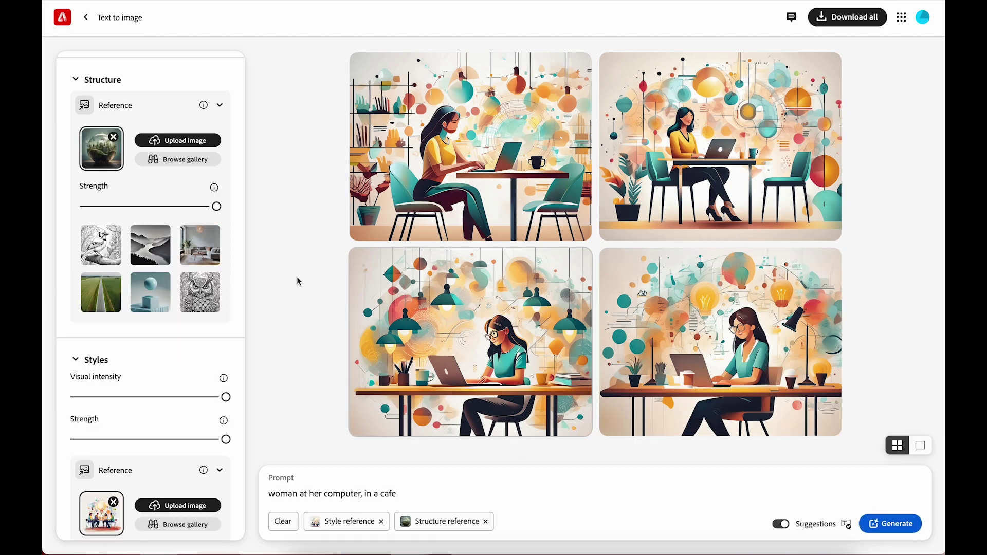
click(904, 528)
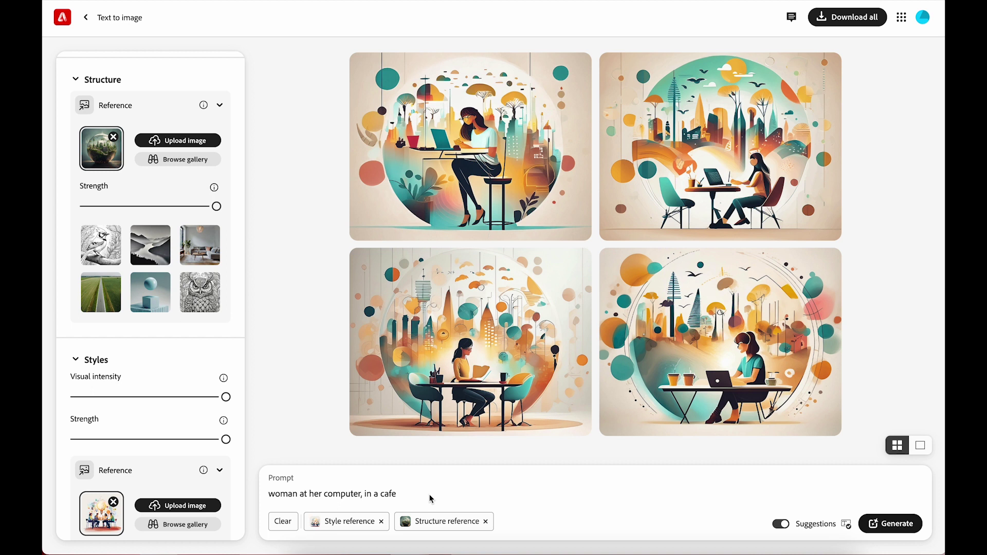
Change the prompt to "woman presenting to a room full of people" and generate images with and without the structure reference
drag(398, 495, 261, 499)
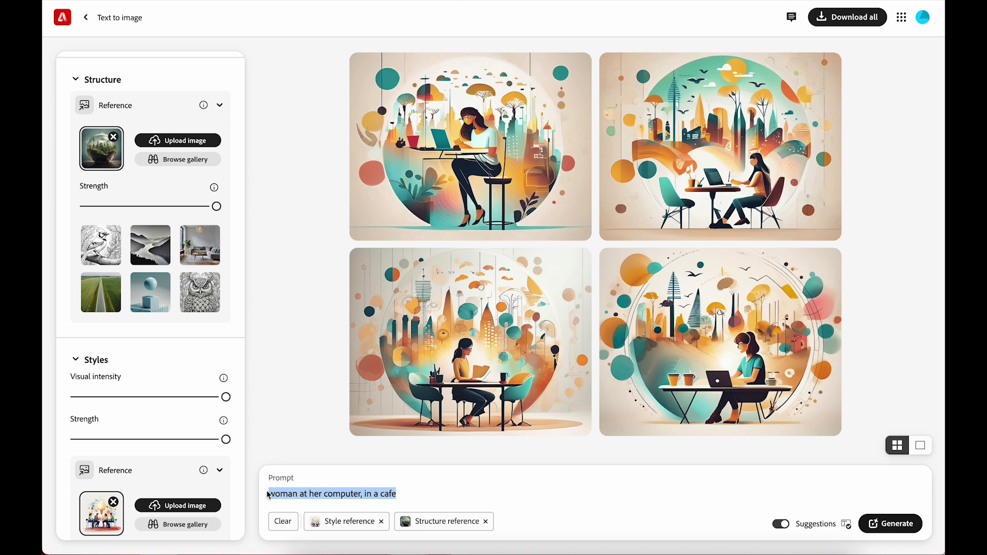
text(woman presenting to a room full of people)
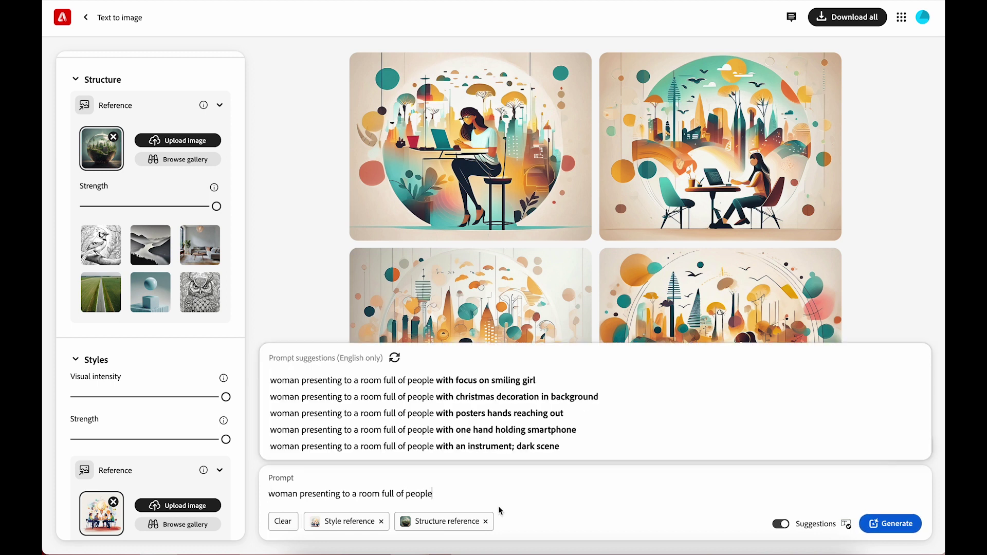
click(890, 524)
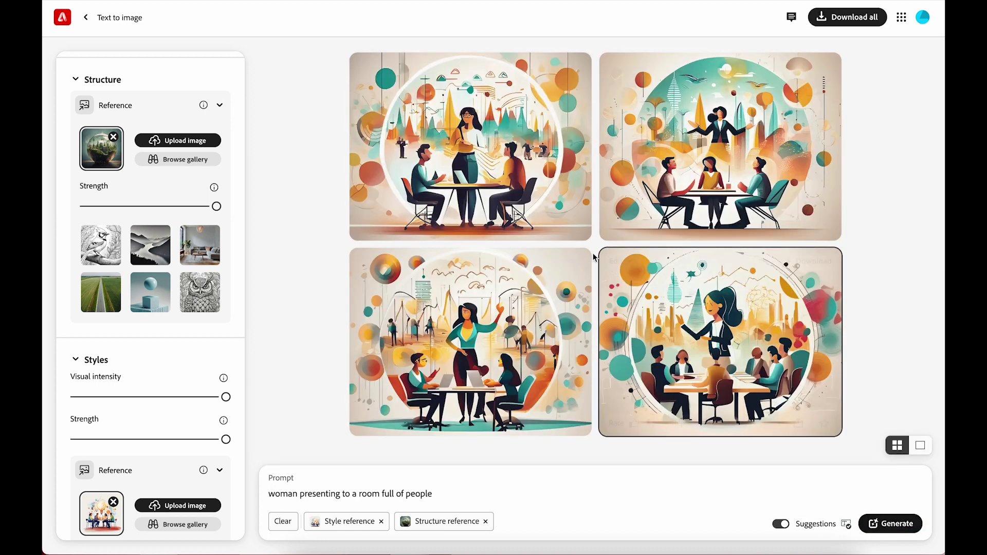
click(113, 138)
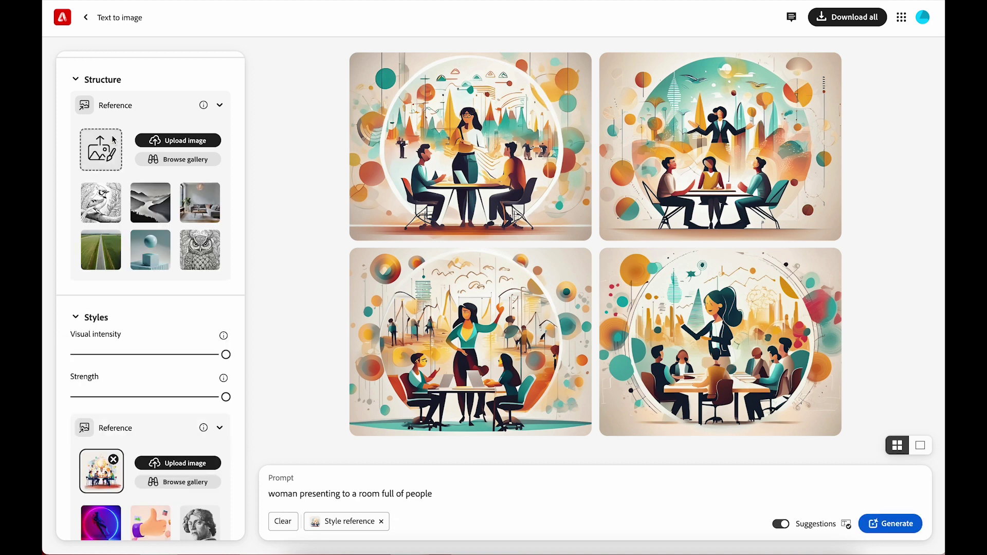
click(904, 526)
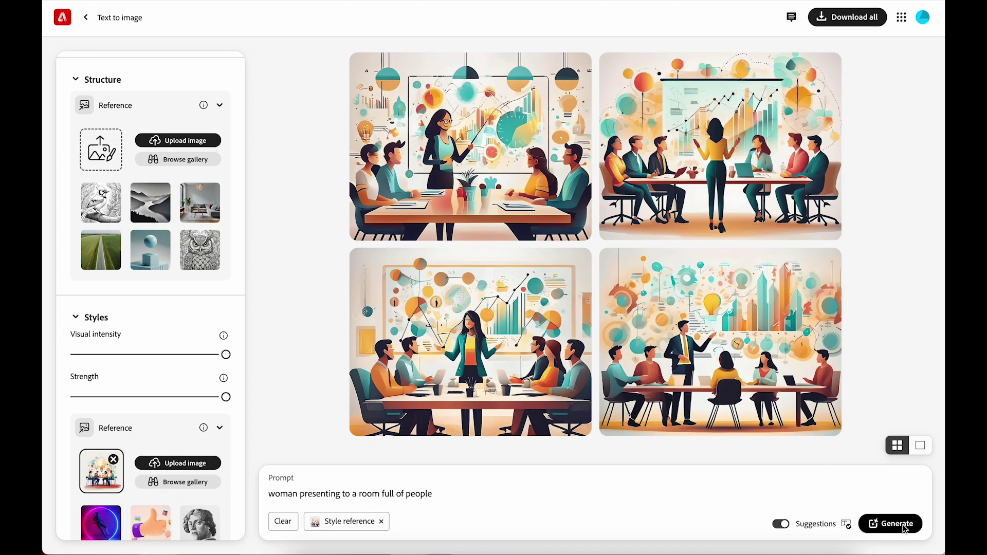
Change the prompt to "man walking down the street in a big city with his dog" and generate images
triple_click(434, 494)
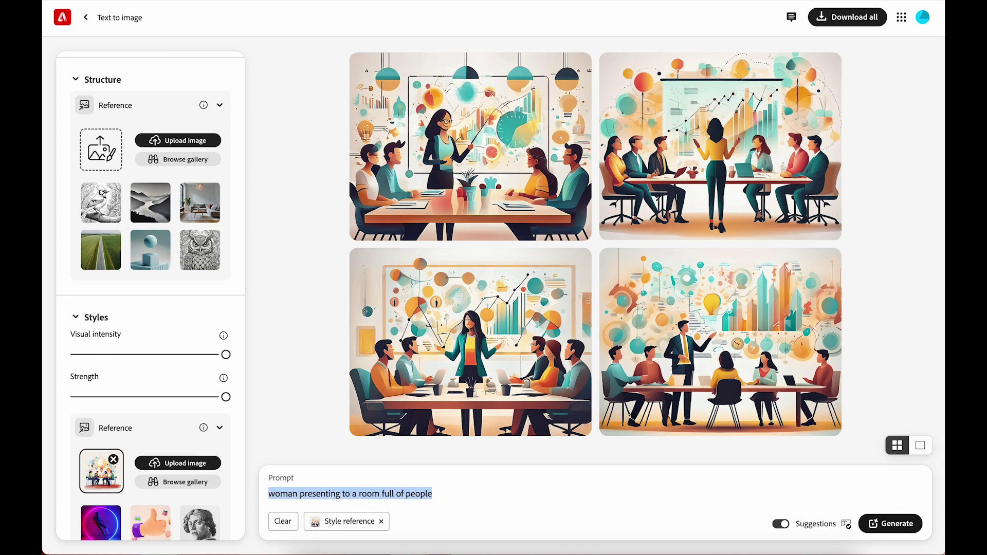
text(man walking dow)
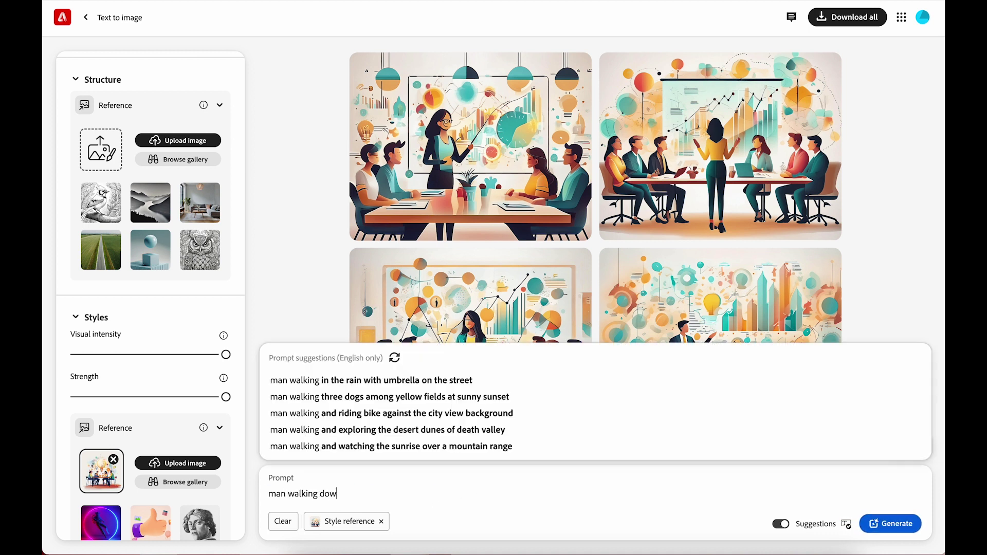
text(n the street in a big city with his dog)
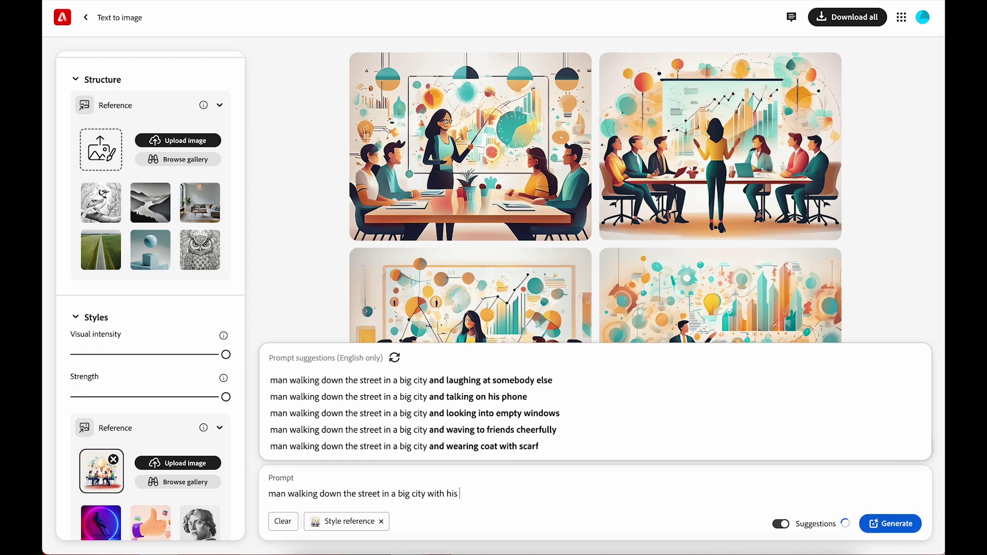
key(Return)
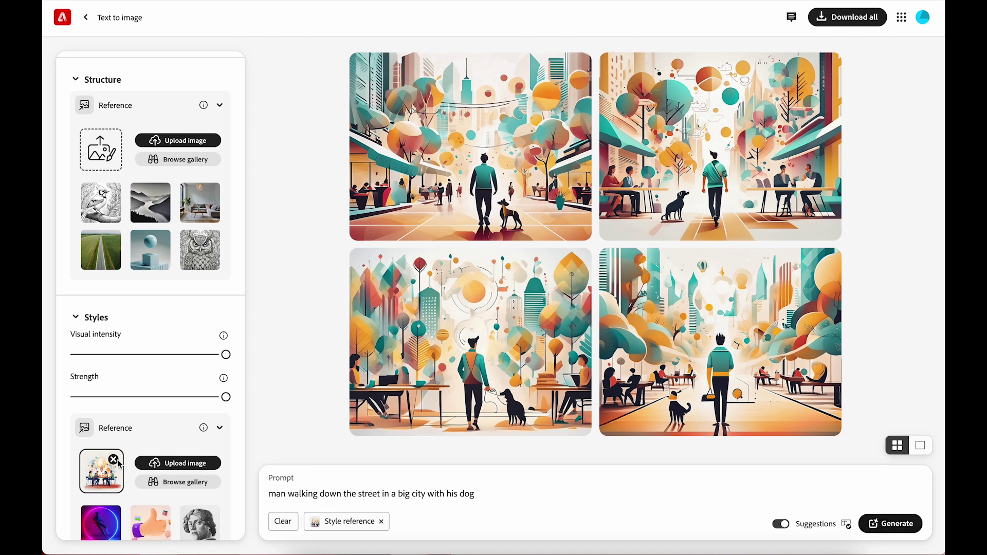
Remove the style reference, upload the green glass-globe image as the structure reference and regenerate the images
click(118, 463)
click(101, 147)
click(462, 325)
click(714, 355)
click(892, 525)
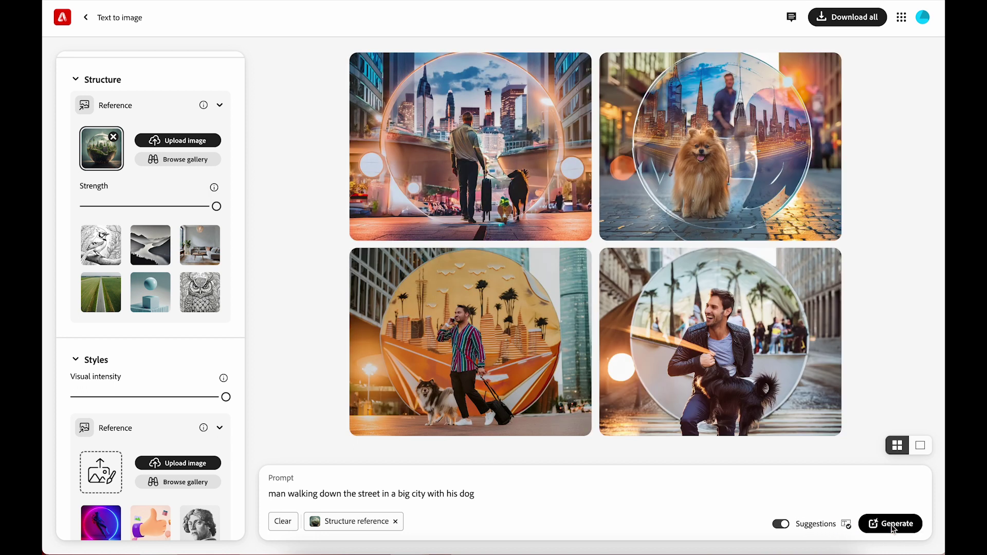
Change the prompt to "woman walking down the street in a big city with her dog" and generate with structure strength at maximum
drag(495, 495, 267, 498)
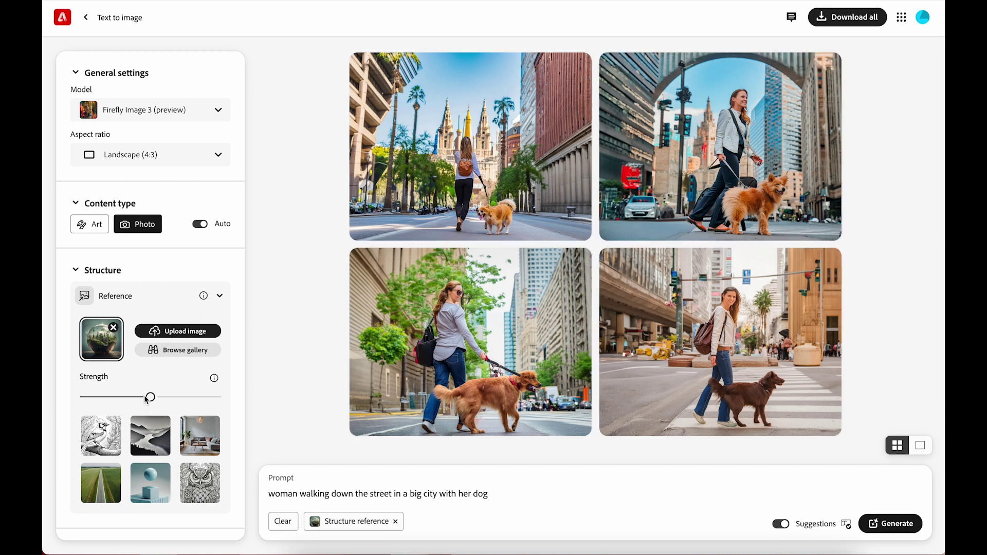
drag(149, 397, 242, 395)
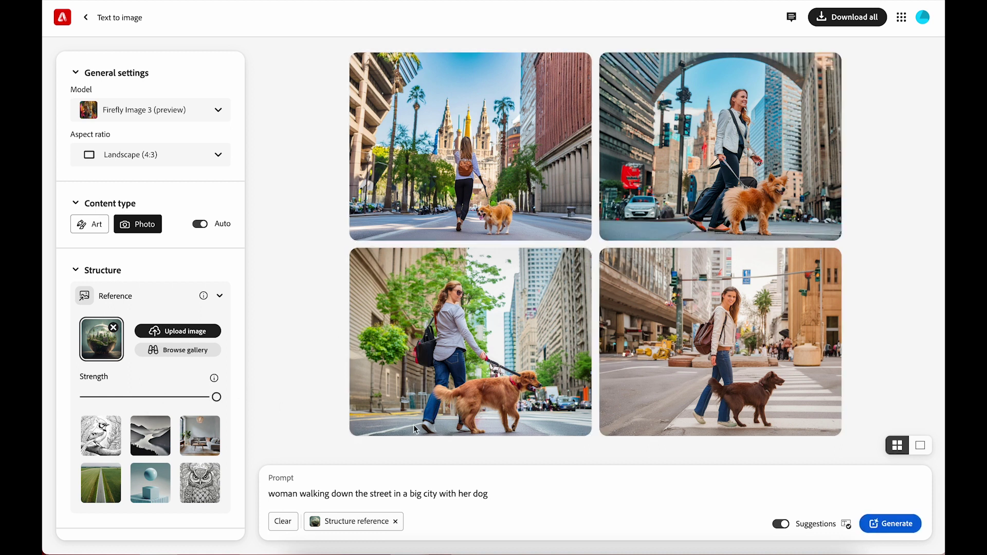
click(898, 524)
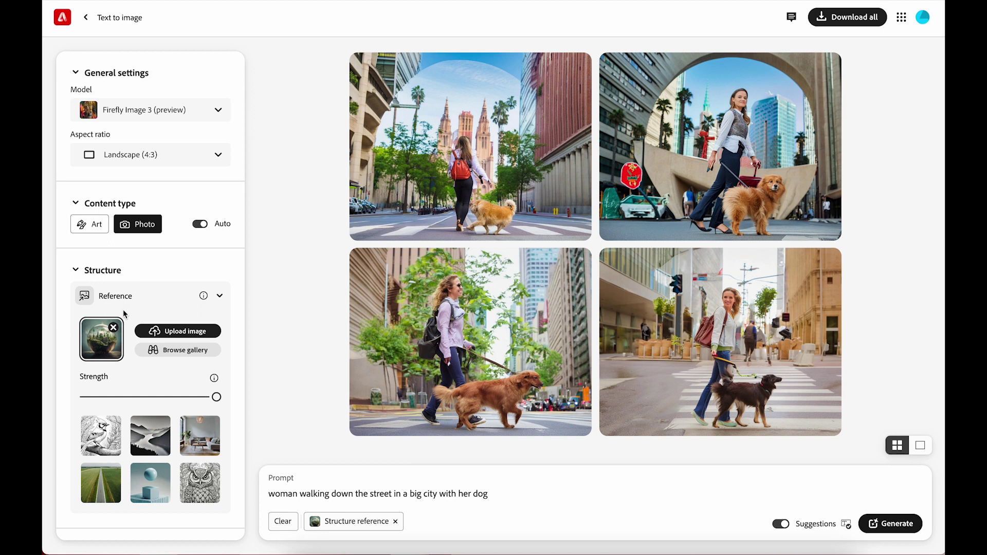
Remove the structure reference and upload the green glass-globe image as the style reference
click(113, 329)
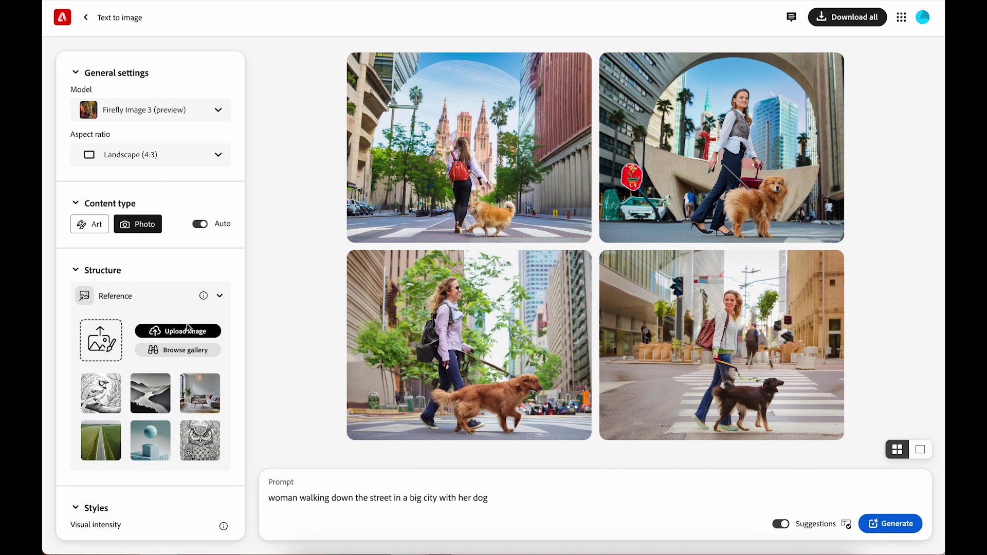
click(159, 332)
click(476, 318)
click(700, 356)
Set the globe style's visual intensity and strength to maximum and generate images
drag(151, 252, 254, 258)
drag(150, 294, 227, 294)
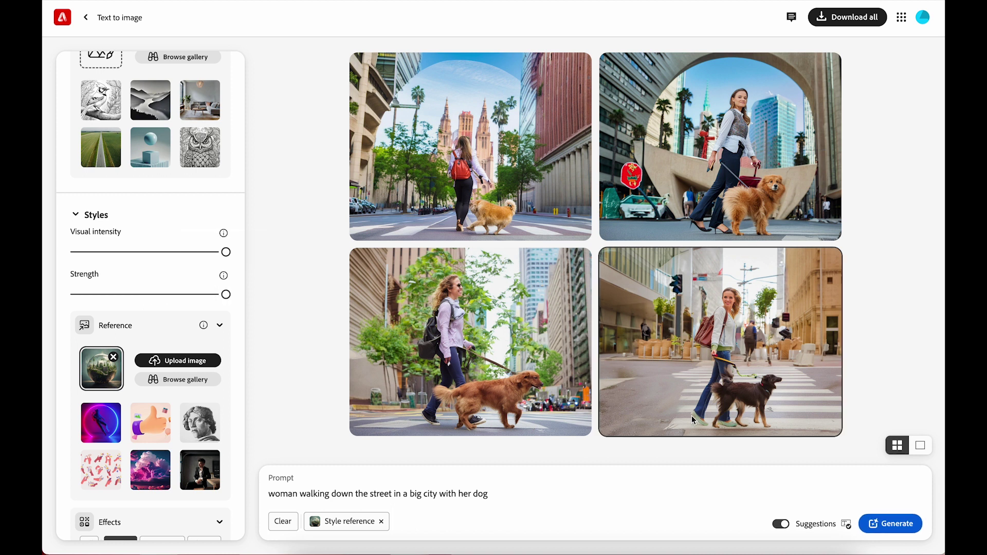
click(889, 532)
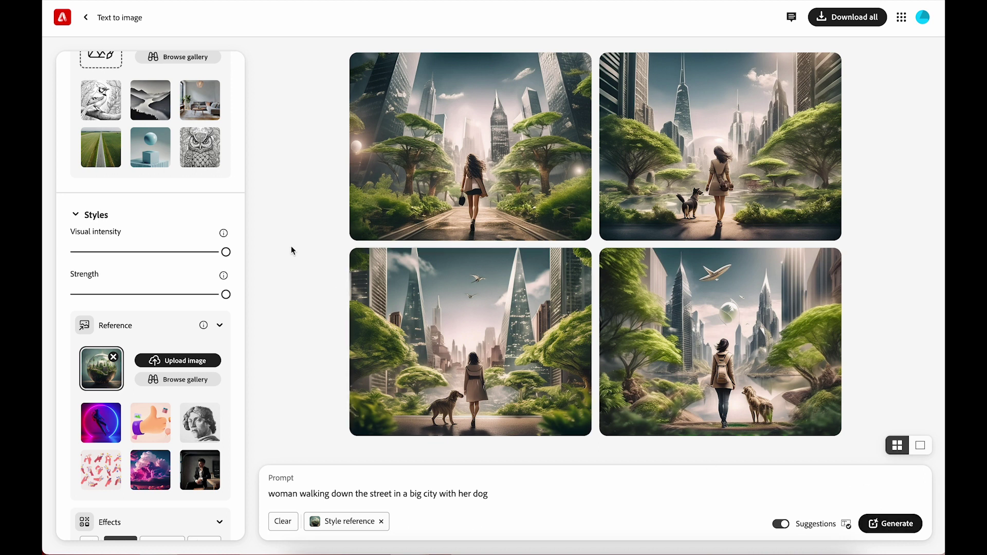
Lower the style's visual intensity and strength to minimum and regenerate the images
drag(225, 252, 74, 252)
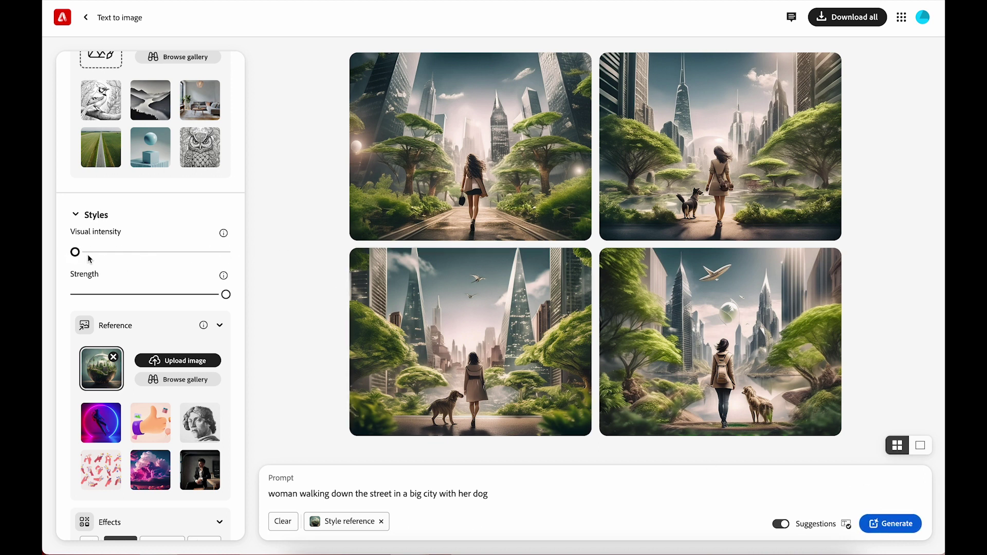
drag(225, 294, 74, 294)
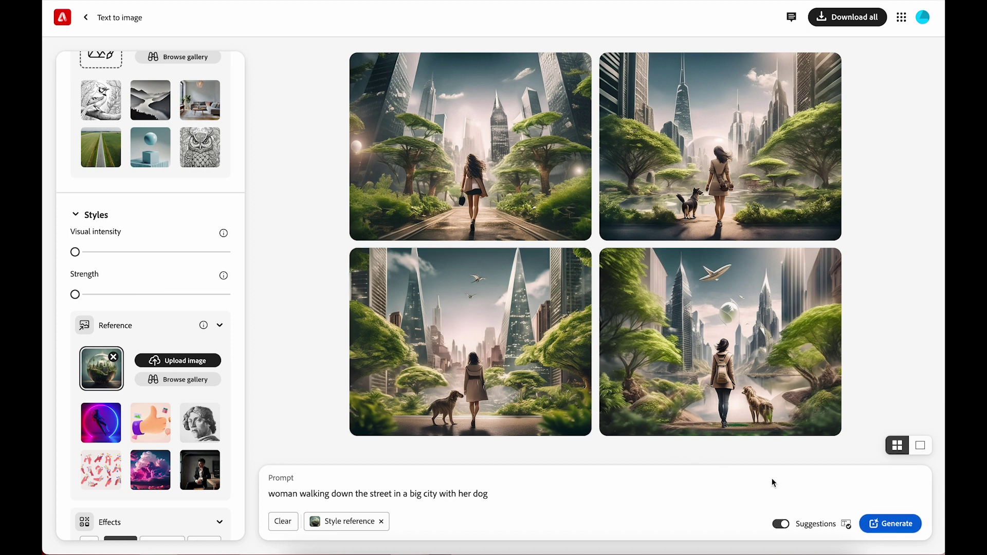
click(884, 528)
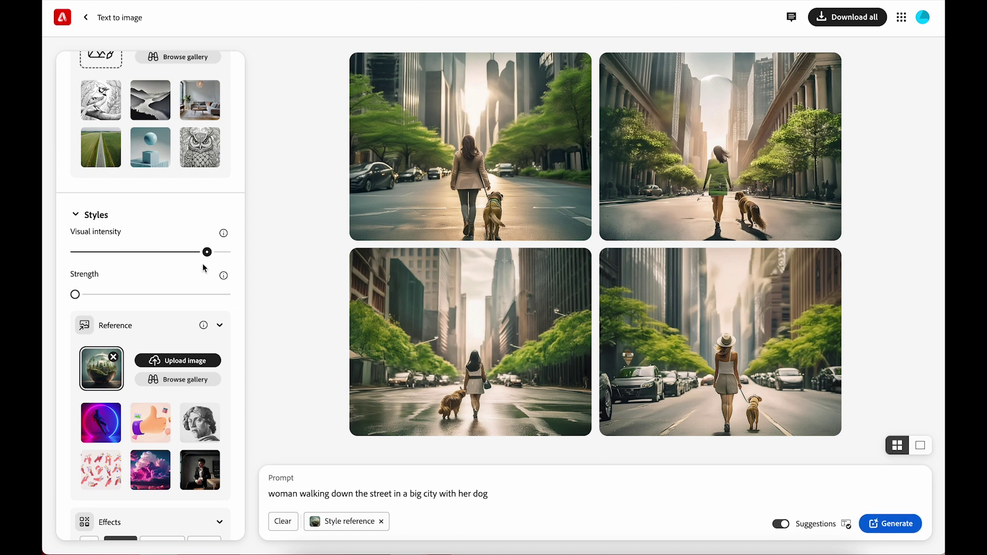
Replace the style reference with the group illustration and regenerate with visual intensity and strength at maximum
click(114, 357)
click(105, 325)
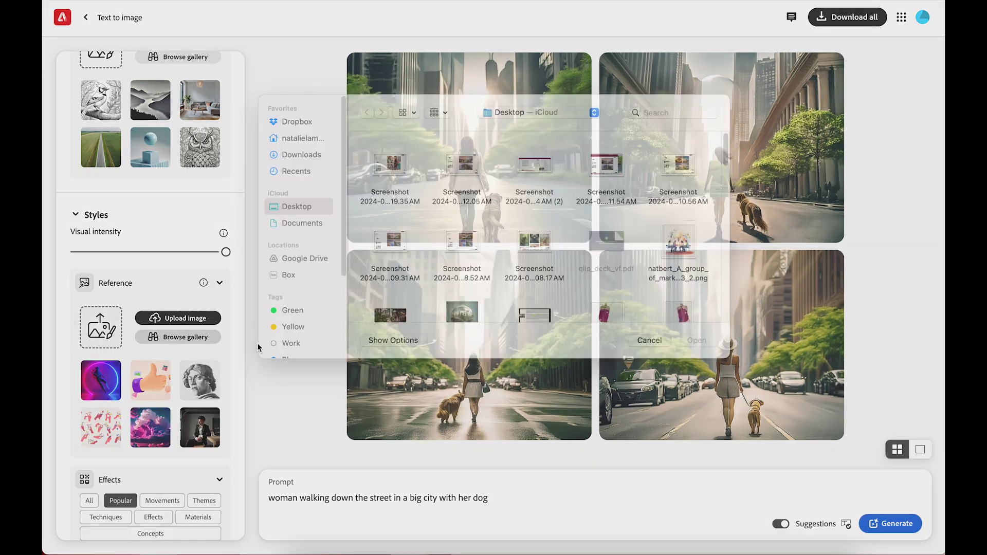
click(694, 355)
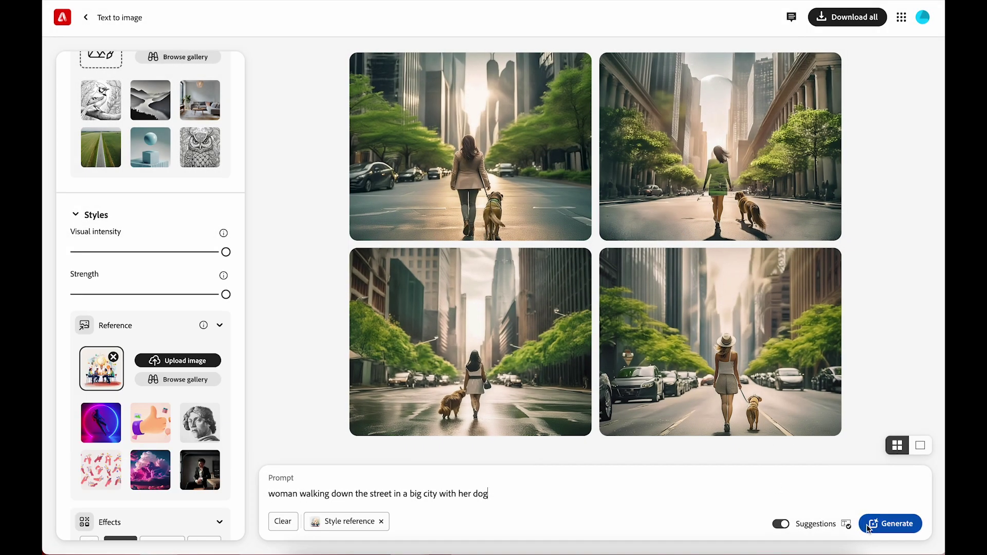
click(869, 528)
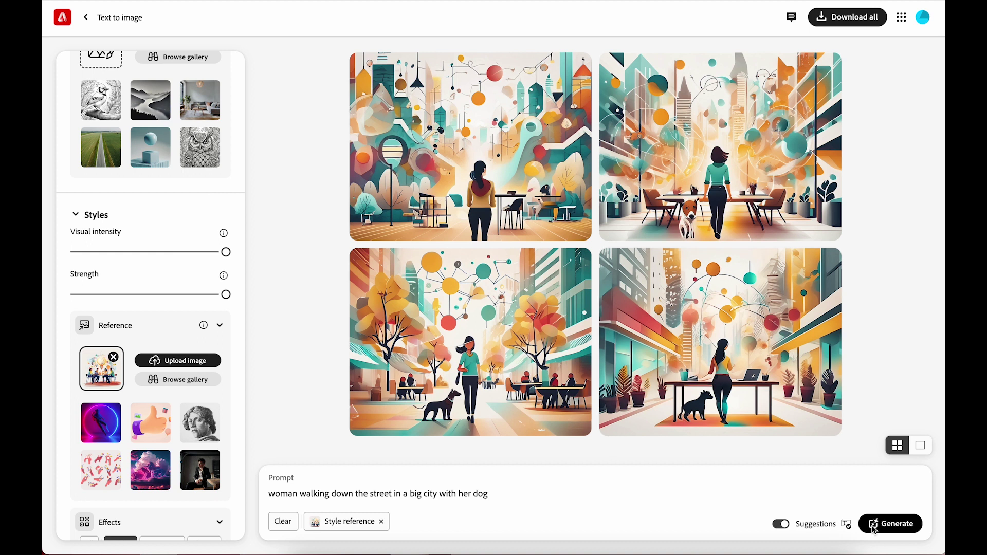